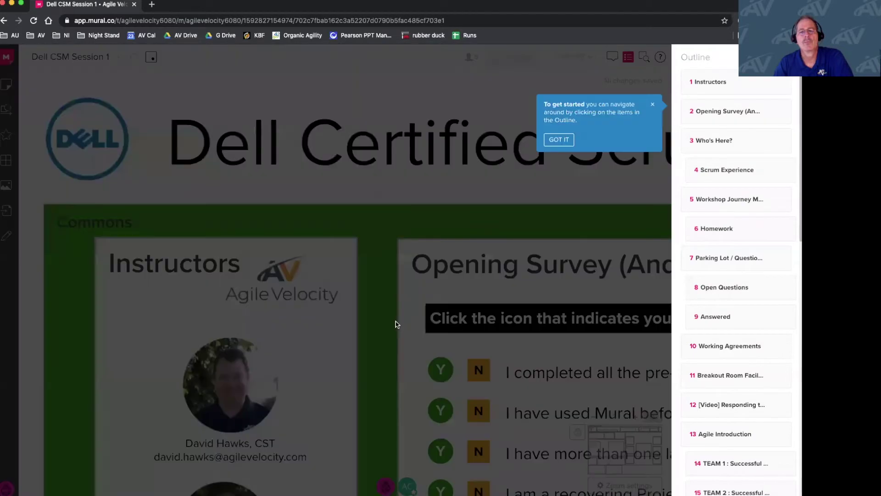
Dismiss the getting-started tip, look through the list of outline entries and hide the outline
left_click(569, 139)
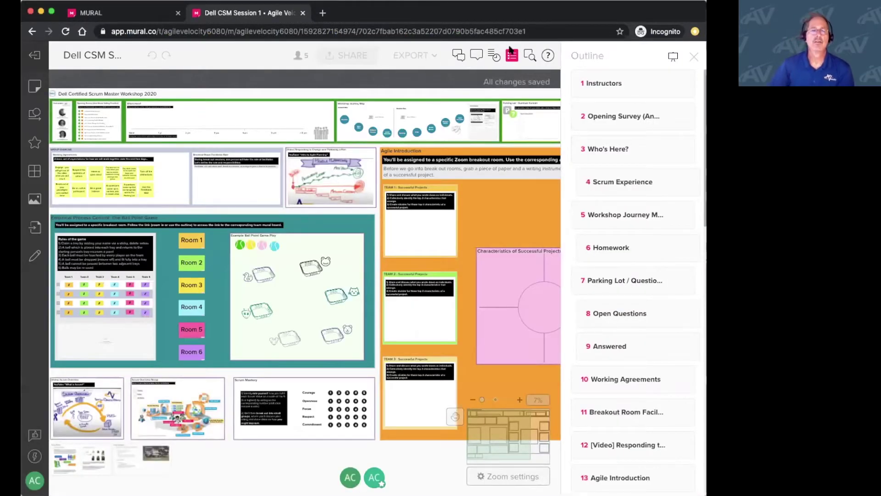
left_click(510, 53)
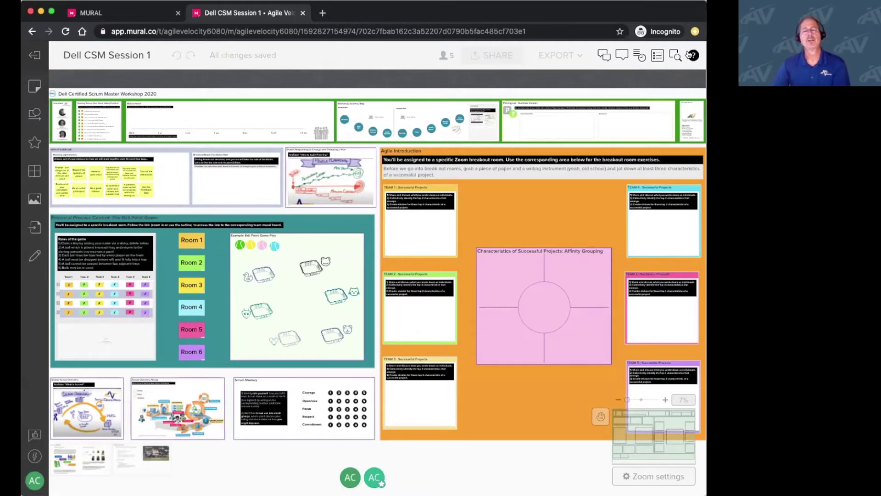
left_click(657, 56)
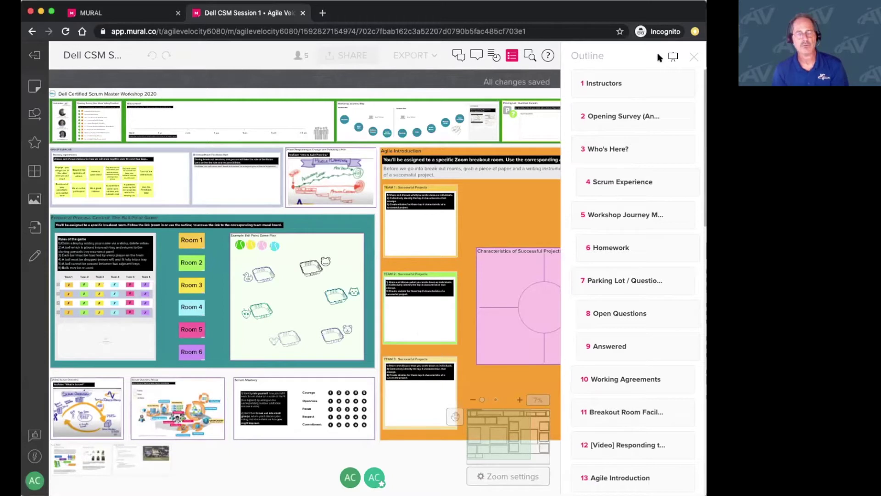
scroll(640, 214, "down", 5)
scroll(639, 214, "down", 2)
scroll(640, 213, "up", 6)
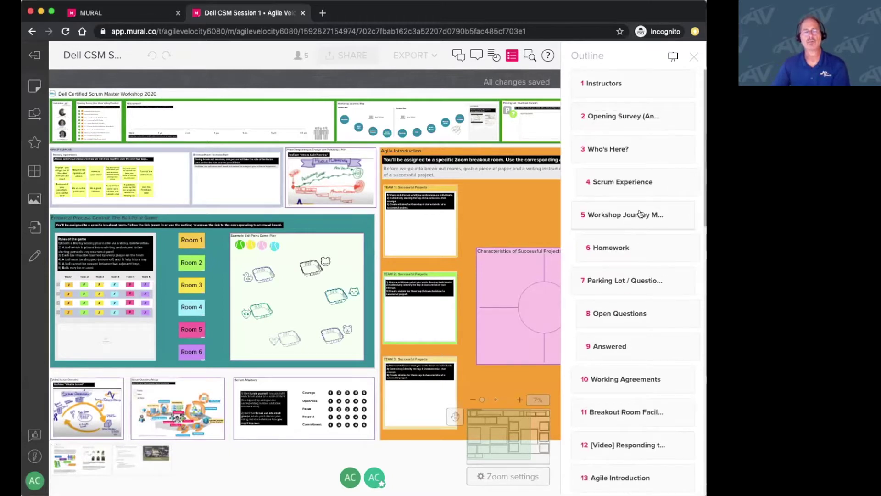
left_click(512, 56)
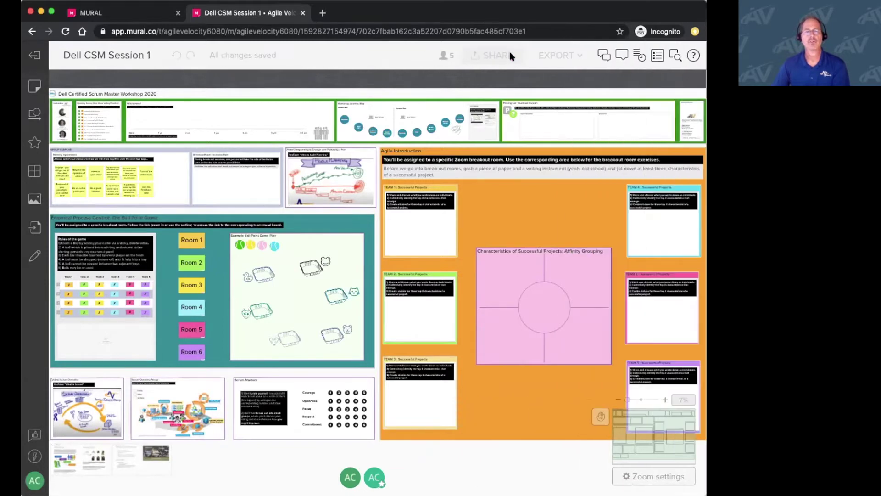
Use the outline to visit the Instructors, Opening Survey and Who's Here? areas, and close the outline
left_click(655, 57)
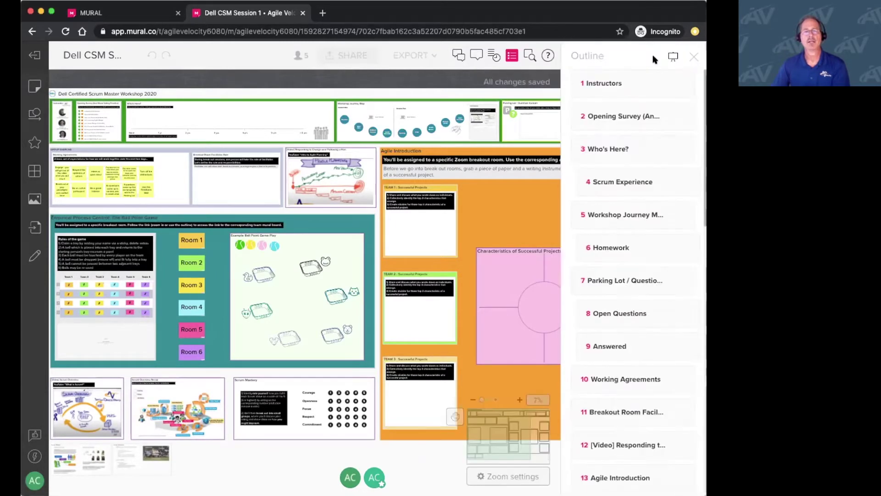
left_click(609, 86)
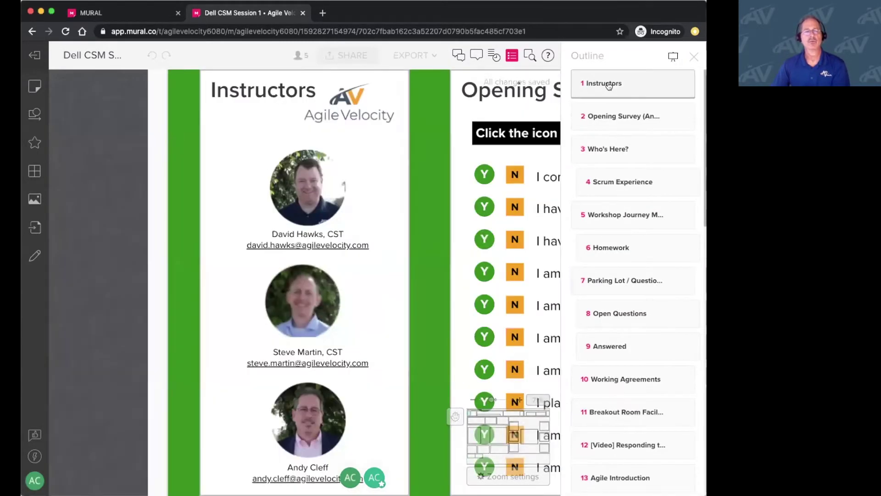
left_click(618, 117)
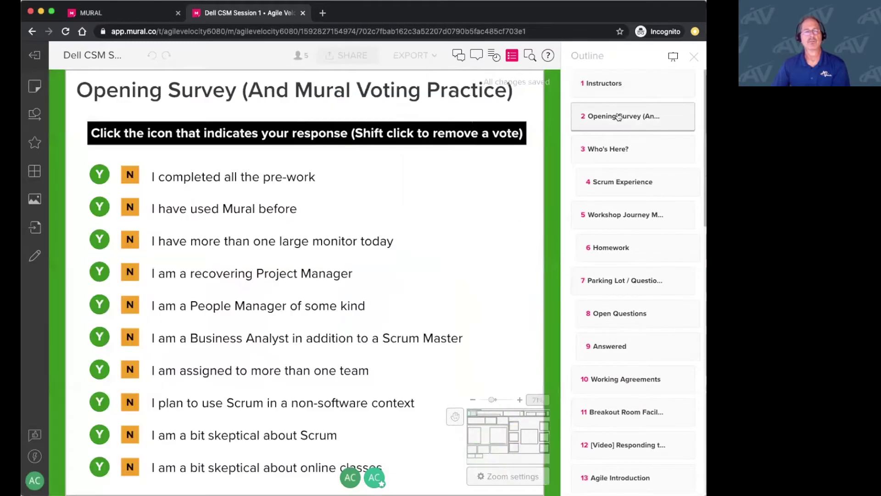
left_click(616, 151)
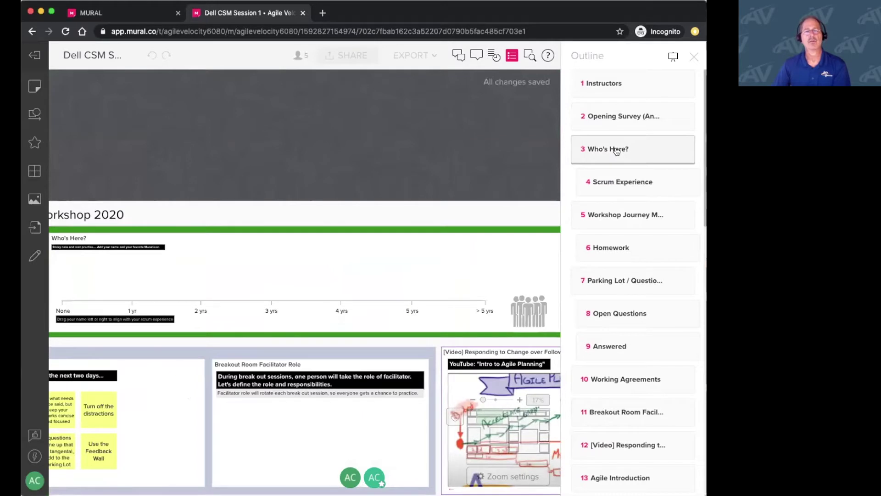
left_click(692, 58)
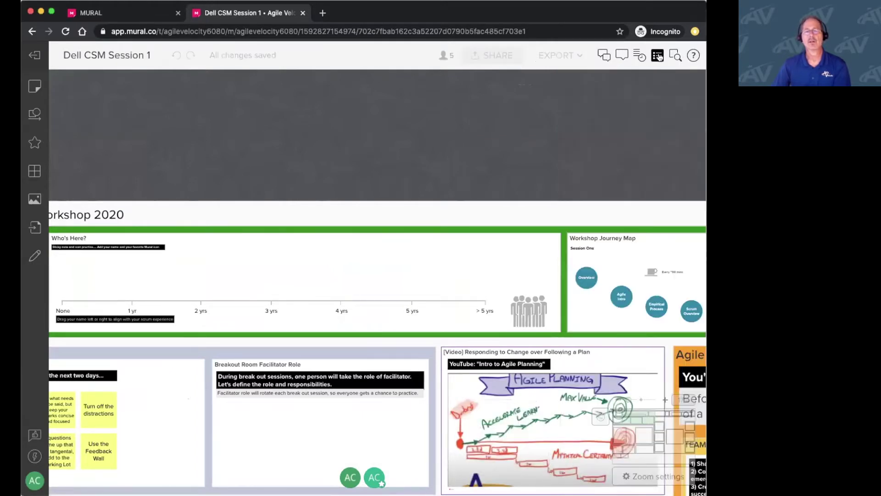
View the help options and tips for using the board, and close them
left_click(694, 55)
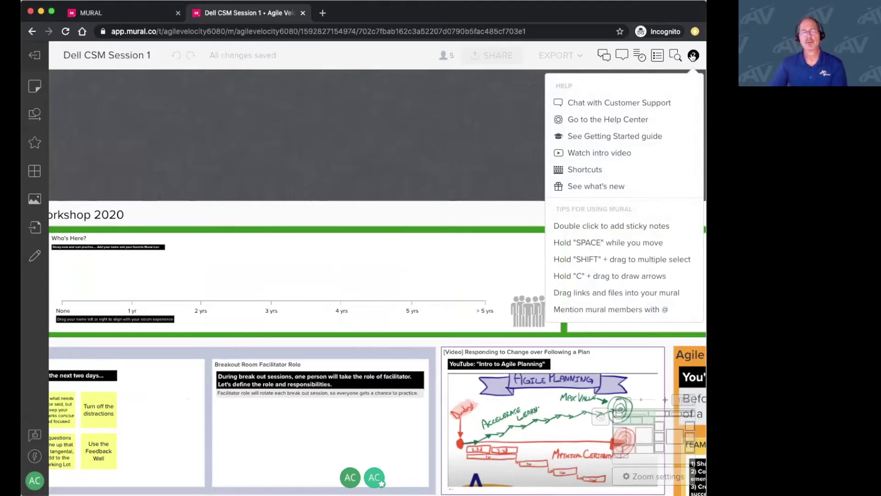
left_click(692, 56)
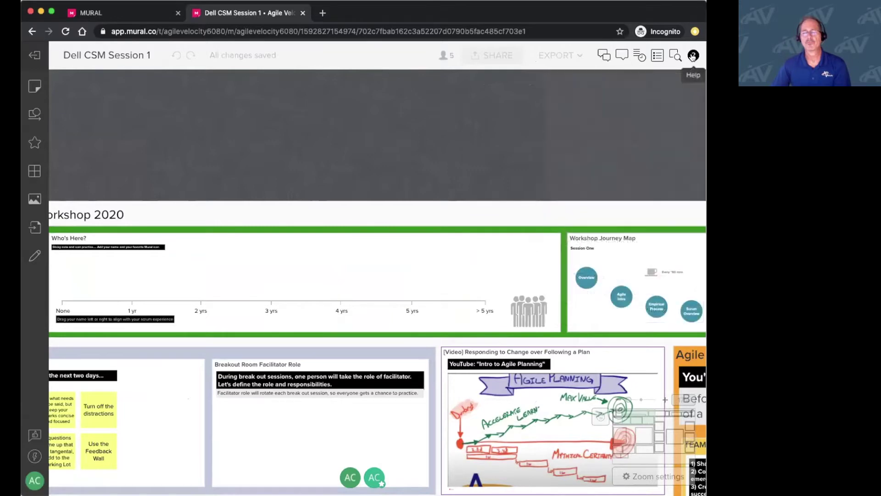
Zoom the board, jump to the TEAM 2 area through the minimap and zoom out to 12%
scroll(662, 402, "down", 5)
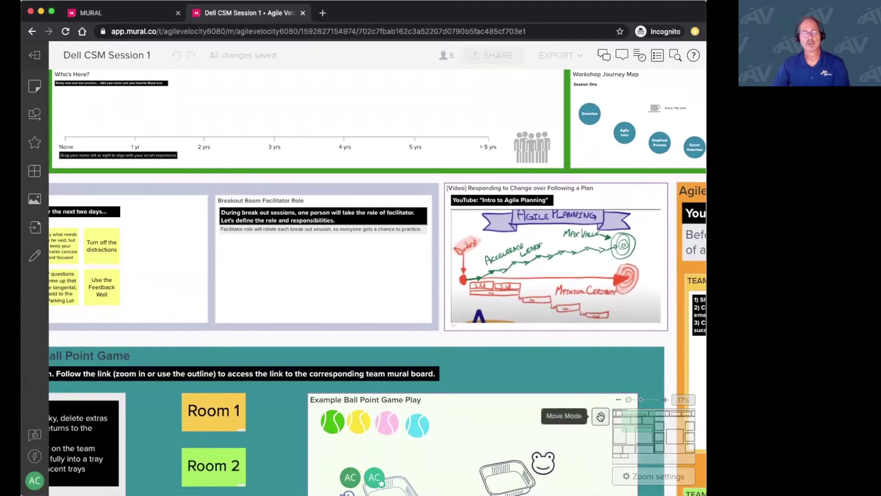
left_click(643, 399)
mouse_move(642, 400)
left_mouse_down()
mouse_move(652, 400)
mouse_move(630, 400)
left_mouse_up()
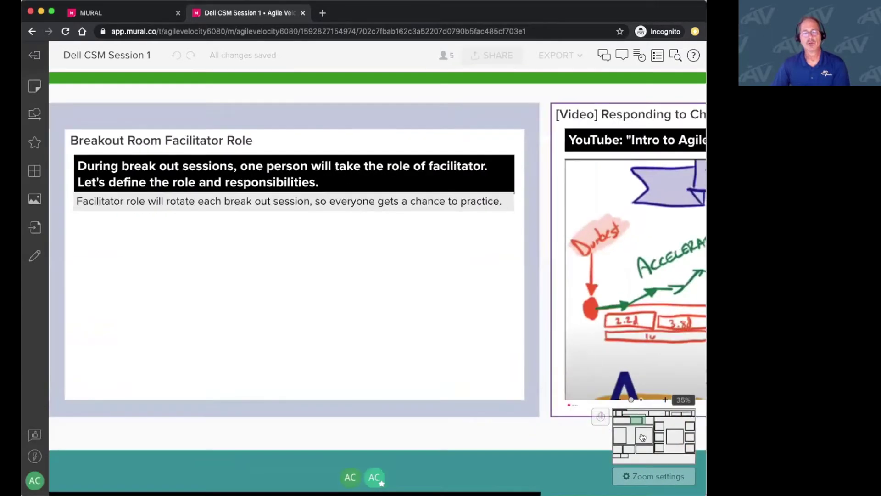
left_click(642, 438)
left_click(658, 436)
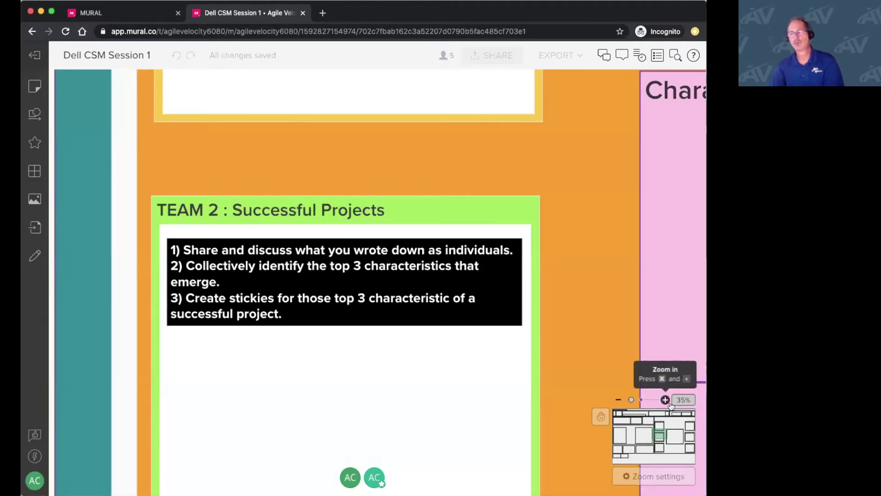
key("super+minus")
key("super+minus")
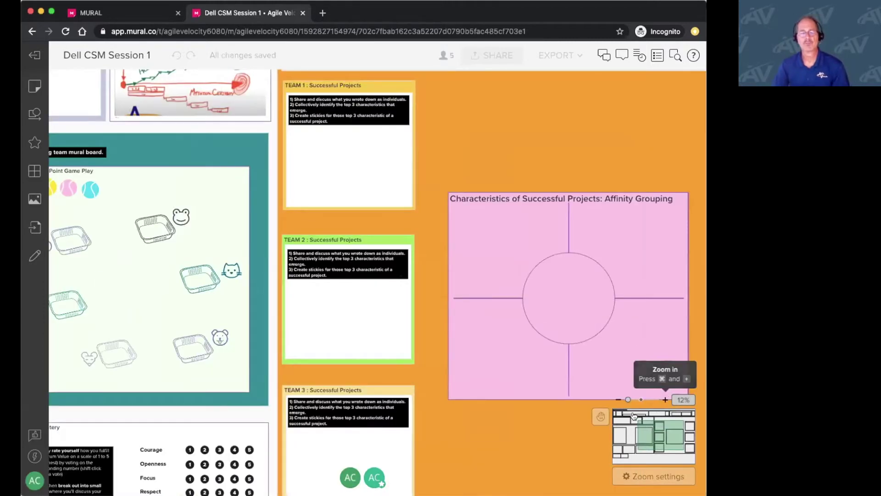
Turn on Move mode, pan across to the Ball Point Game area and switch back to editing
left_click(600, 416)
scroll(464, 335, "left", 10)
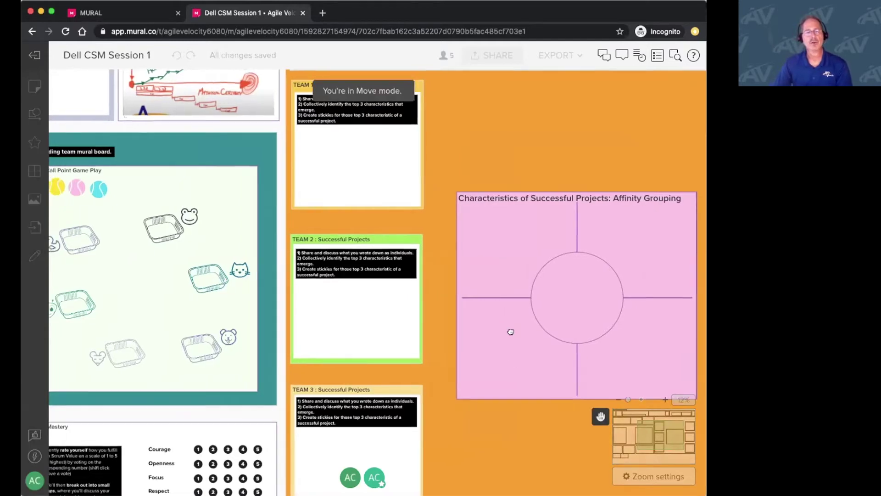
scroll(354, 280, "left", 10)
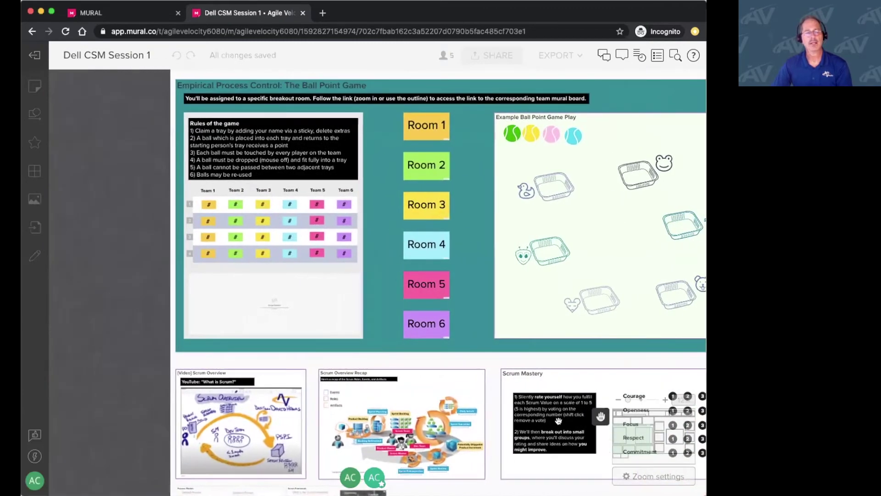
left_click(598, 416)
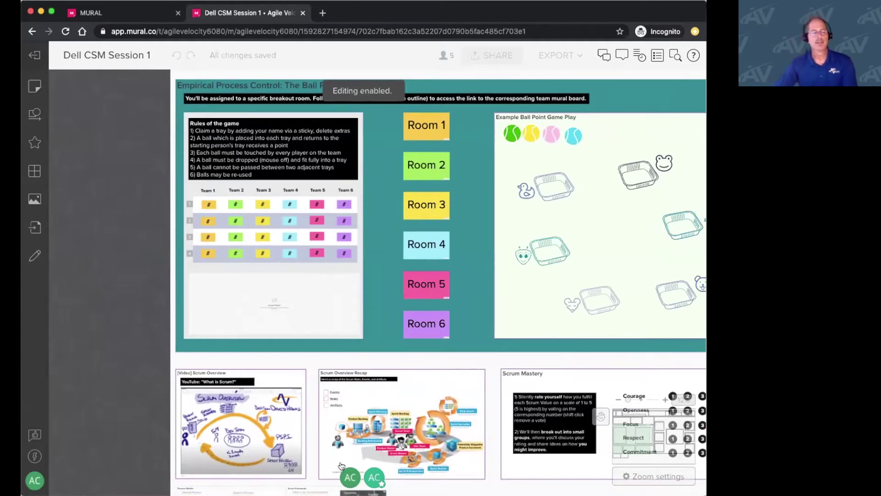
Hide the collaborators' cursors on the board using your own participant options
mouse_move(378, 478)
left_click(349, 478)
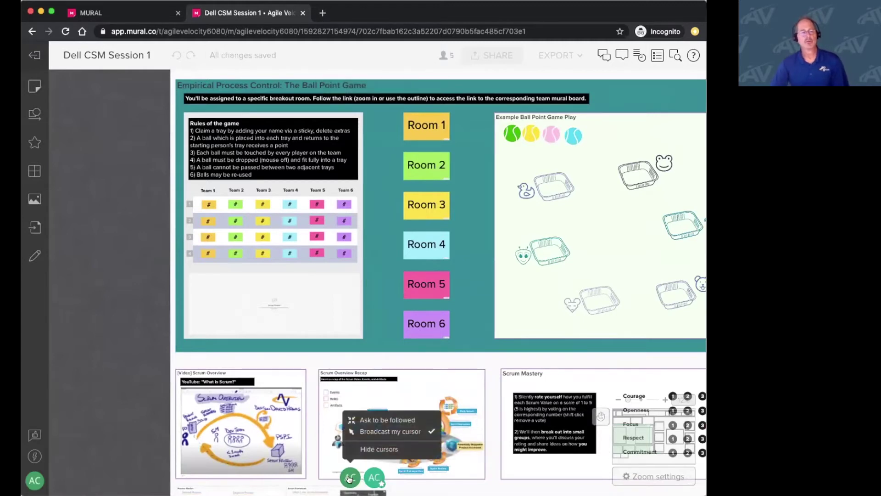
left_click(349, 478)
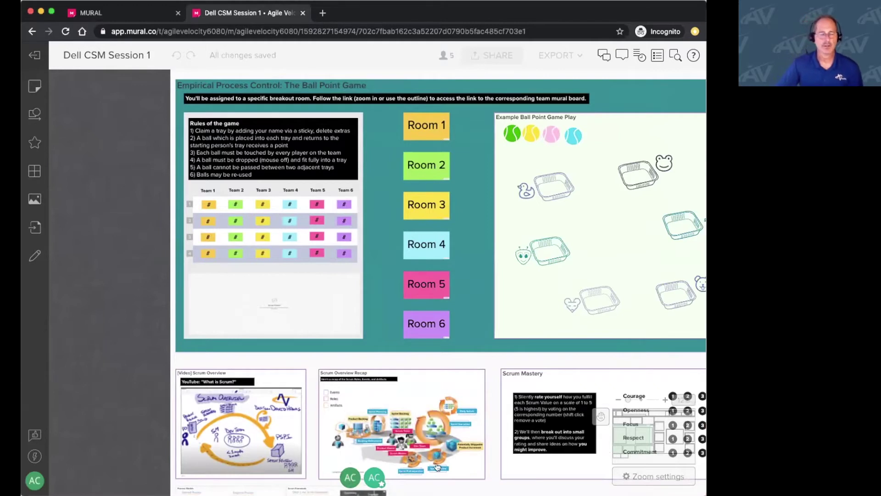
left_click(347, 479)
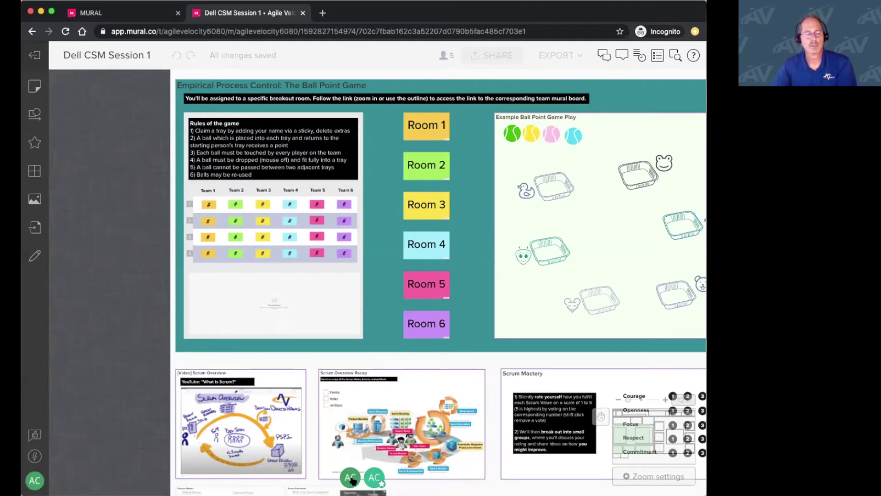
mouse_move(349, 479)
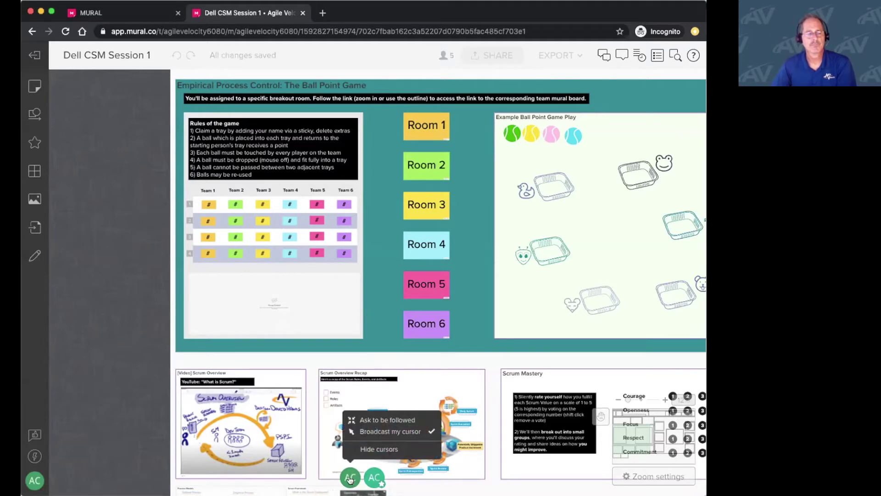
left_click(378, 449)
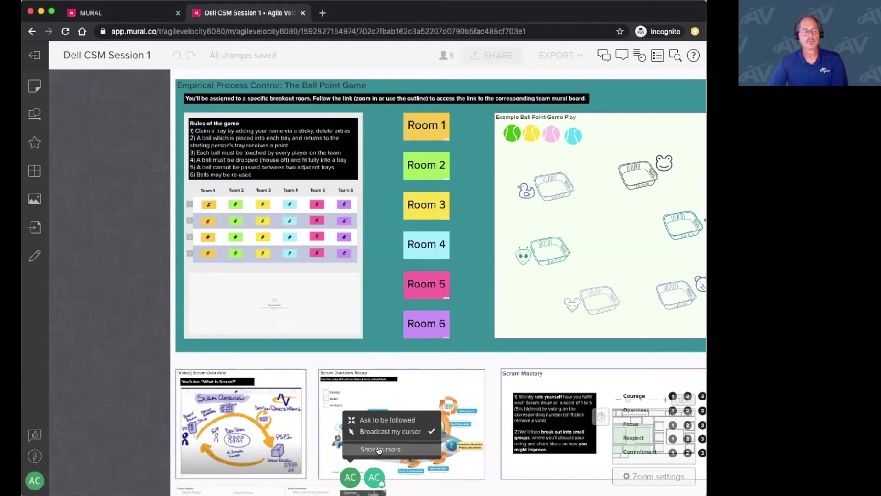
Follow the facilitator's view as it moves around the board to the Example Ball Point Game Play area
mouse_move(374, 477)
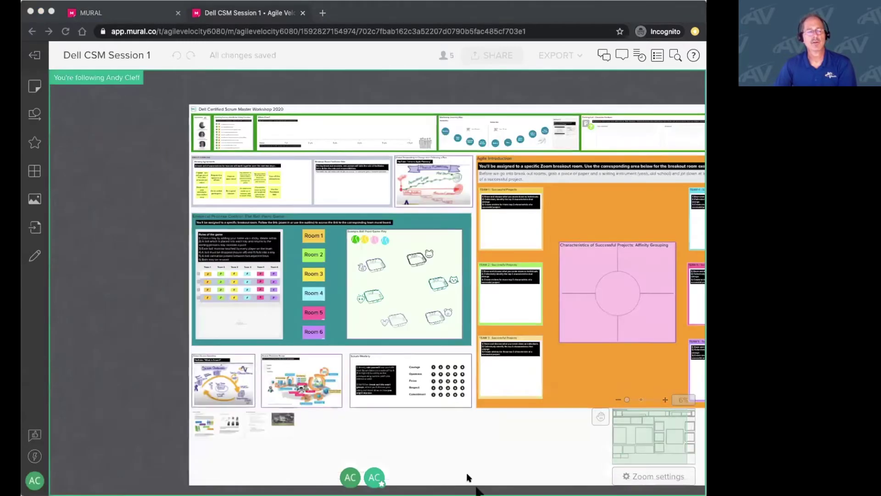
left_click(466, 477)
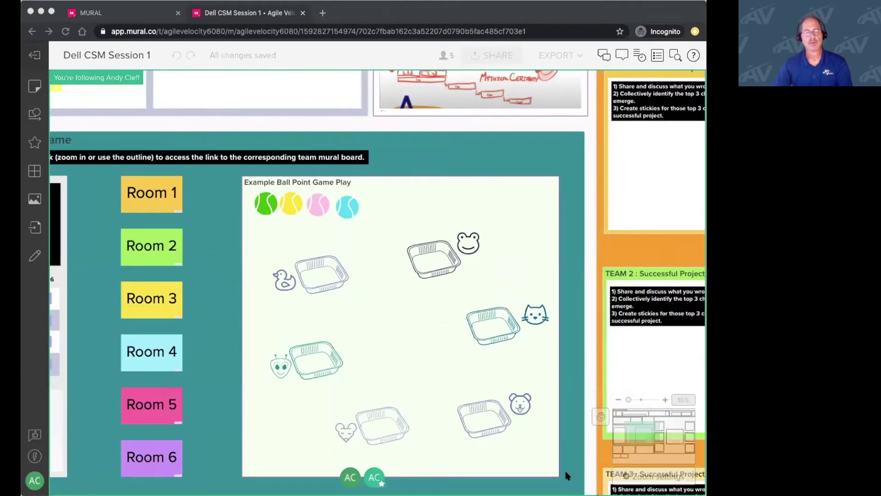
left_click(43, 44)
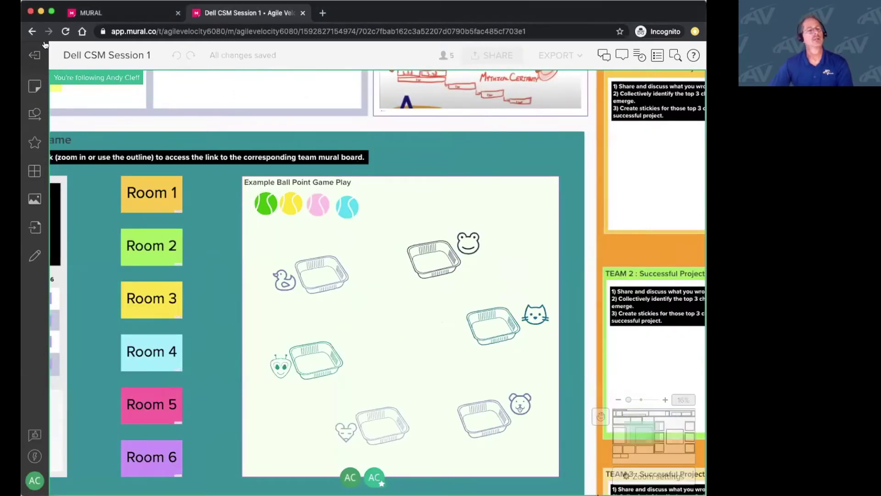
Add a title reading "Entere" above the duck's tray in the Example Ball Point Game Play area
left_click(33, 86)
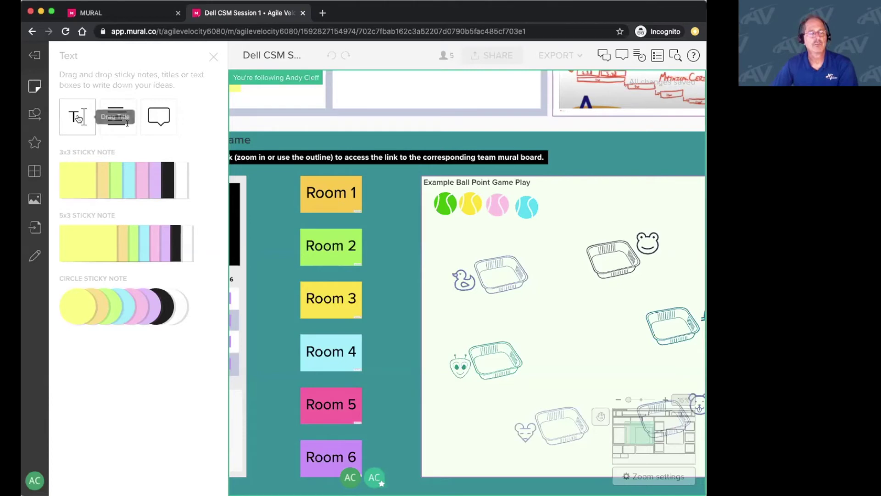
left_click_drag(79, 118, 446, 244)
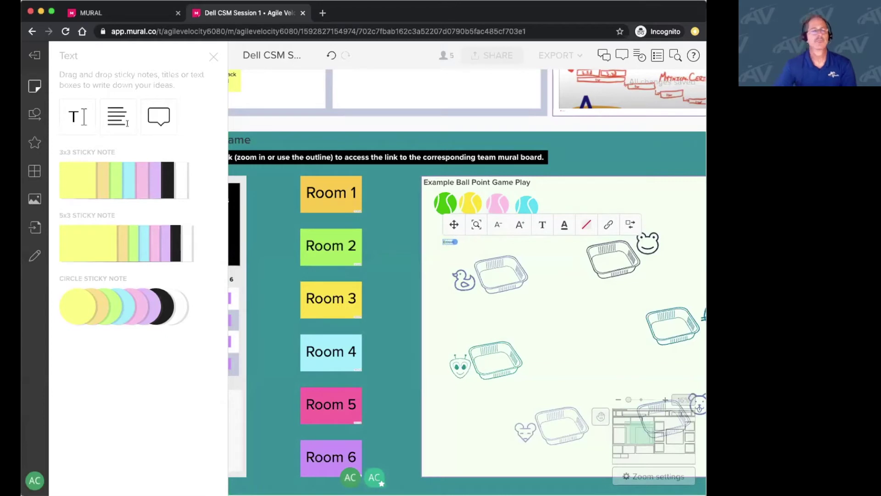
left_click(441, 252)
left_click(449, 243)
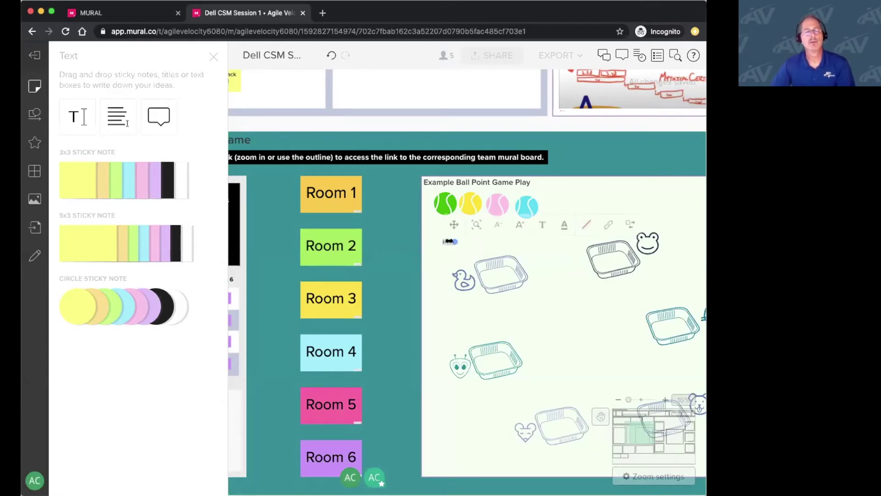
Switch the title's type to a 3x3 sticky note, a 3x5 sticky note and finally a circle sticky note
left_click(626, 226)
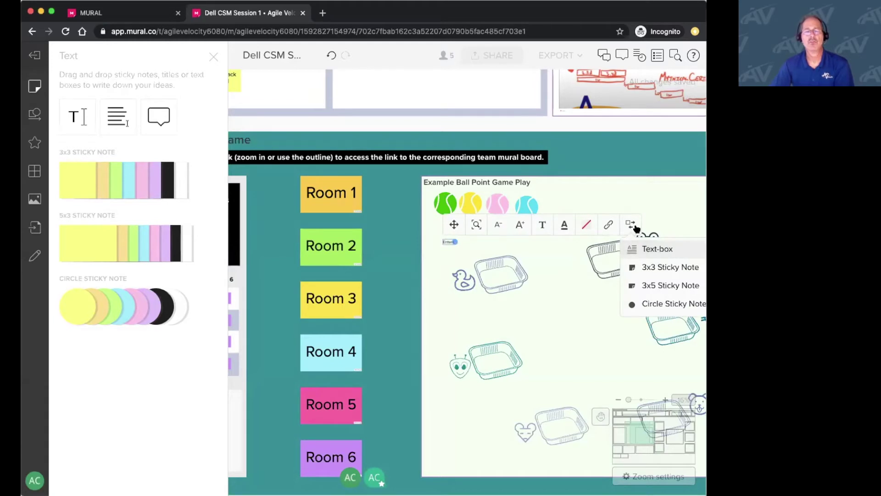
left_click(659, 270)
left_click(654, 226)
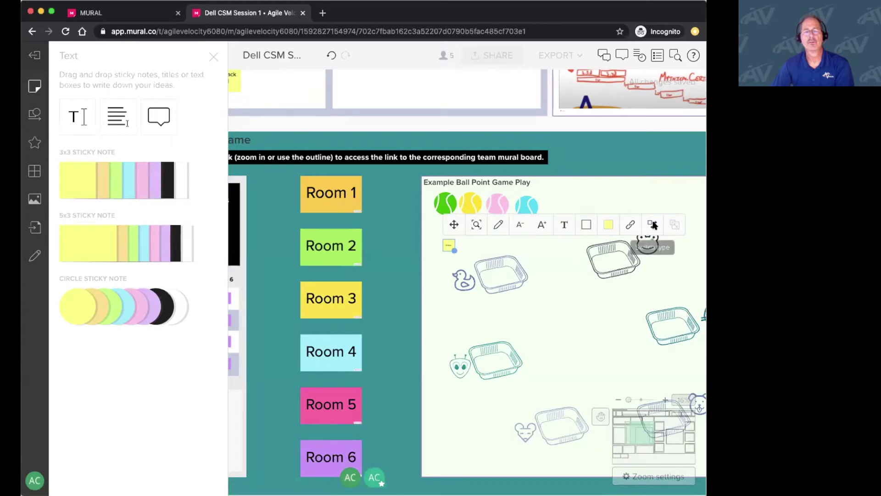
left_click(671, 282)
left_click(652, 224)
left_click(673, 301)
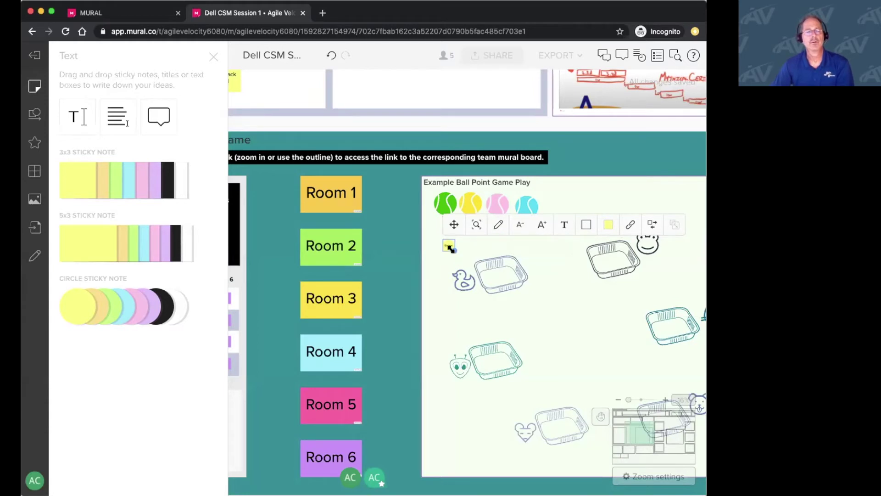
Enlarge the circle sticky note over the duck's tray, and delete it from the board
left_click_drag(452, 250, 556, 311)
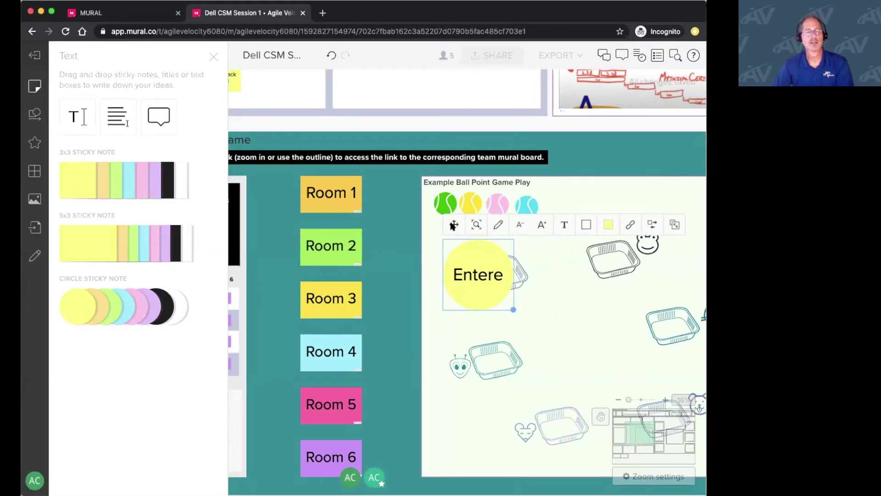
left_click_drag(485, 262, 573, 330)
key("Delete")
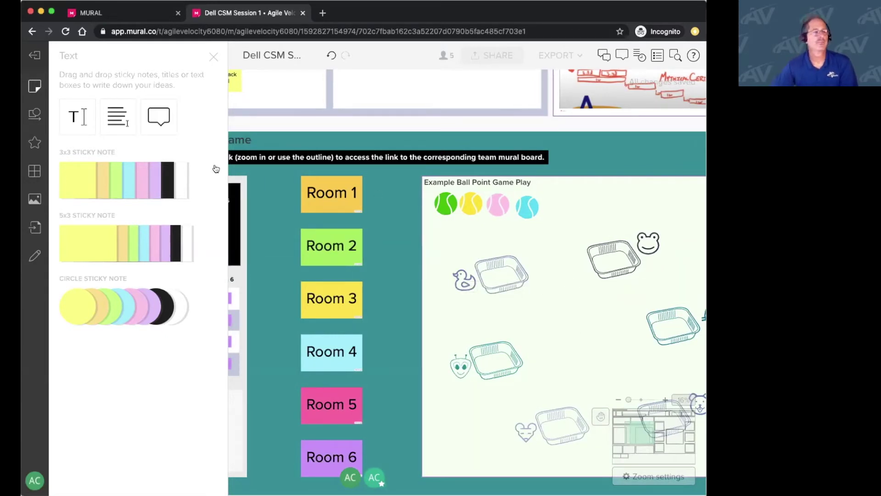
Look through the available shapes and connectors, and the library of icons
left_click(33, 113)
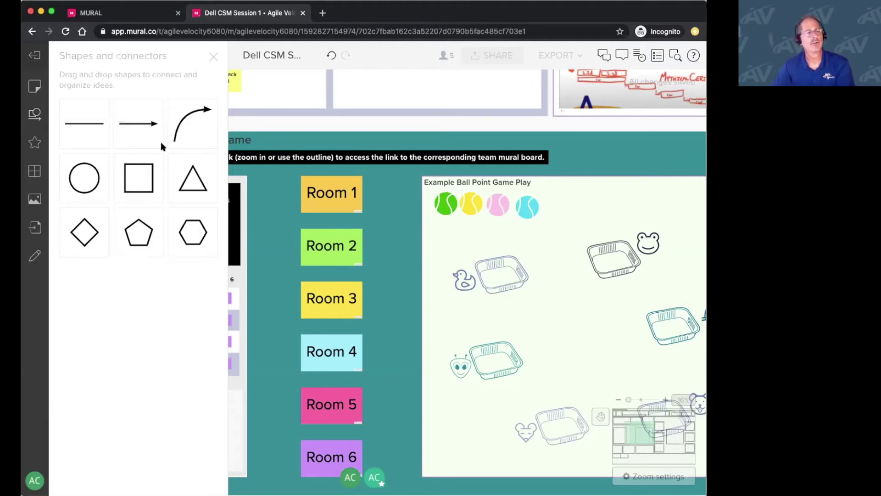
left_click(34, 145)
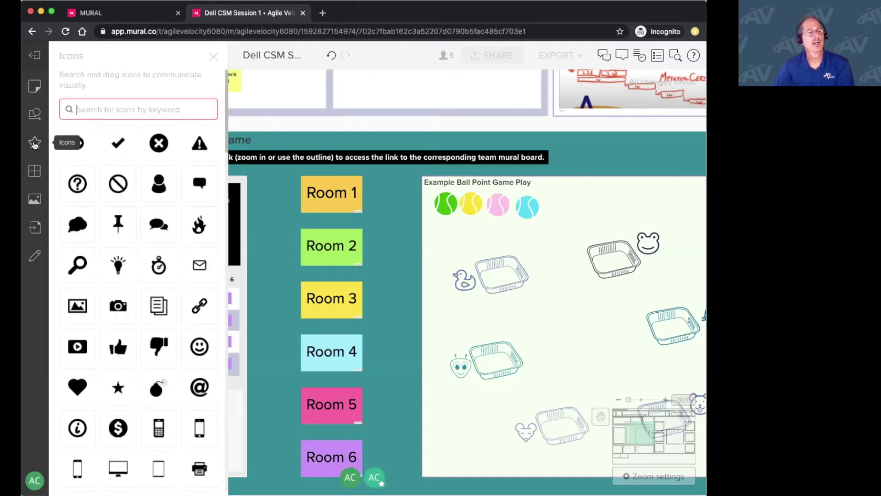
scroll(125, 204, "down", 10)
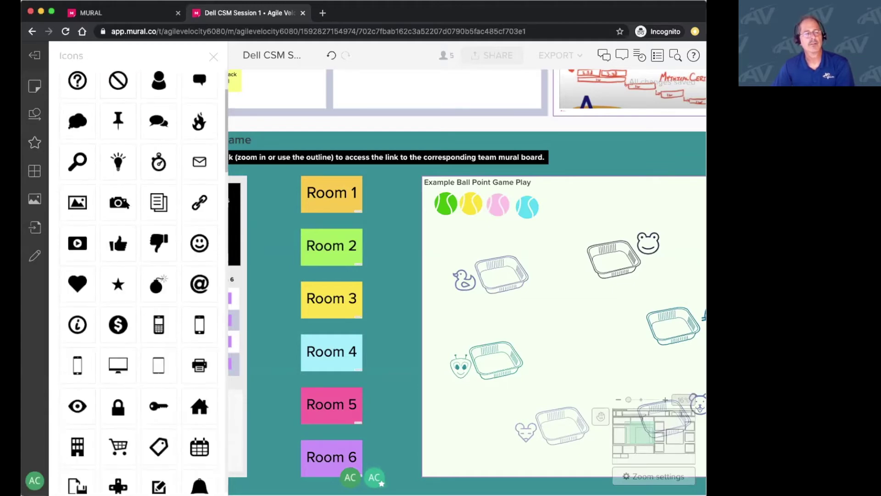
scroll(126, 204, "down", 15)
scroll(126, 205, "up", 20)
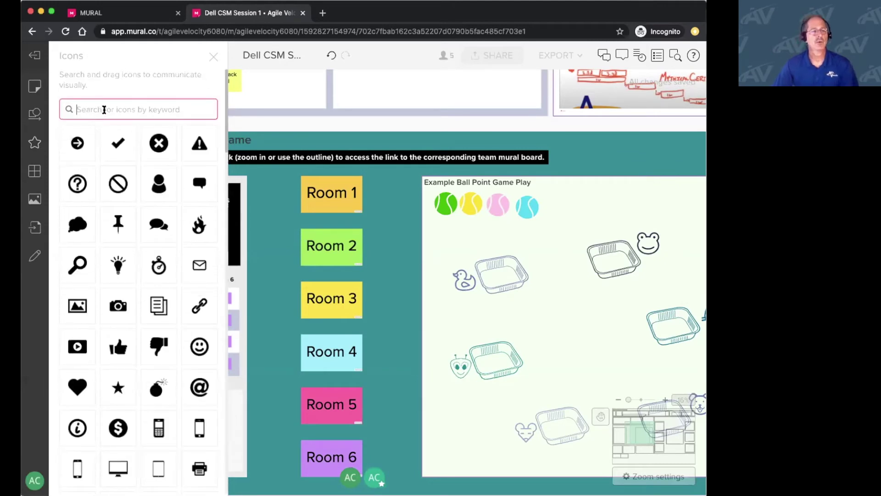
Search the icon library for "umbrella" and place an umbrella icon over the alien's tray in the Example Ball Point Game Play area
left_click(104, 110)
type("umbrella")
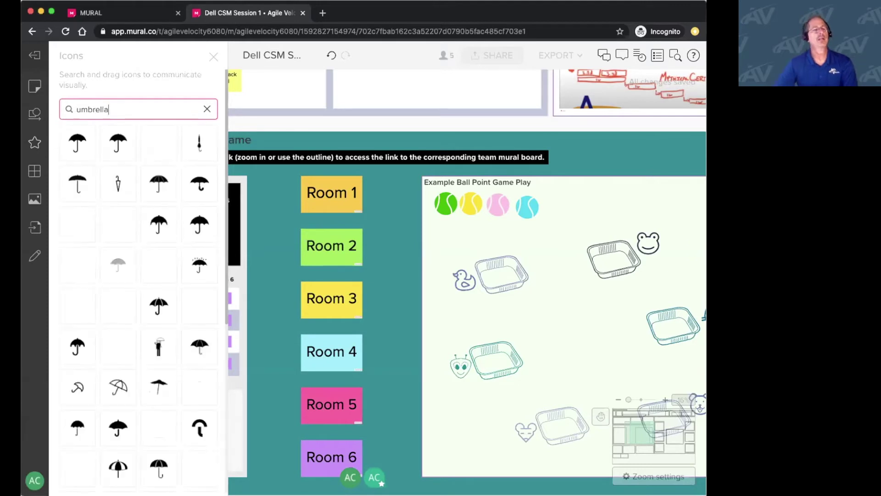
scroll(139, 240, "down", 6)
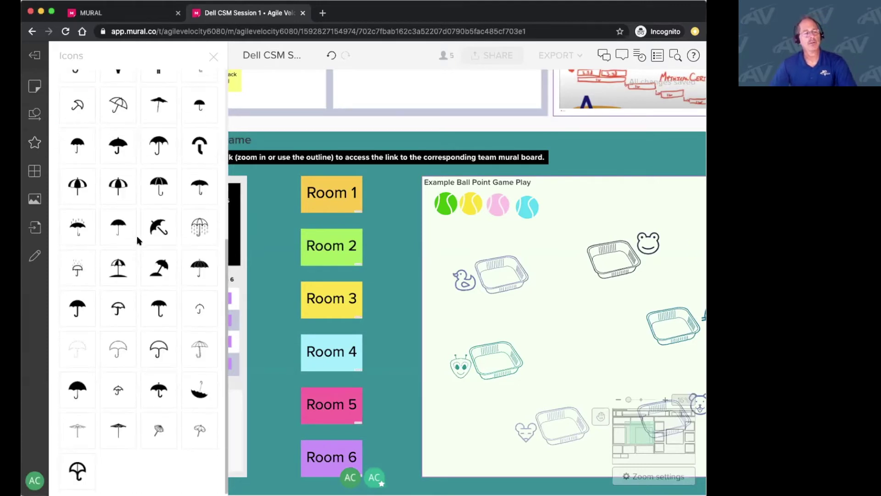
scroll(139, 240, "up", 6)
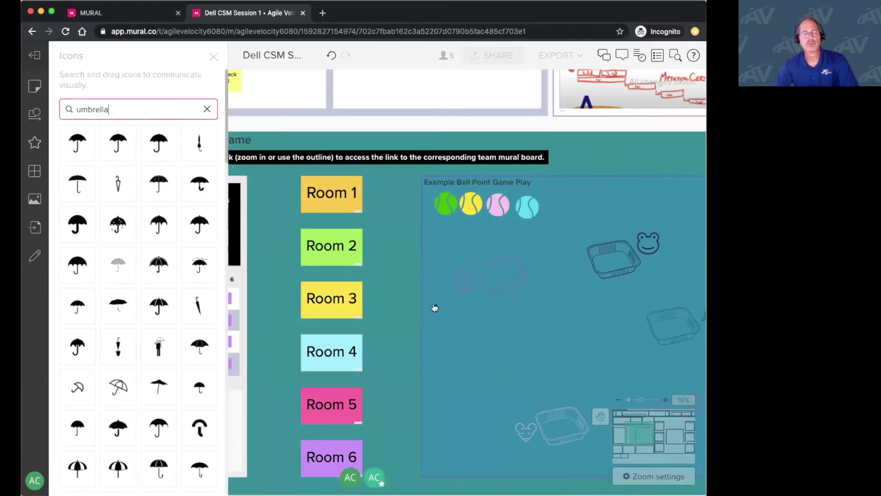
left_click_drag(434, 307, 533, 403)
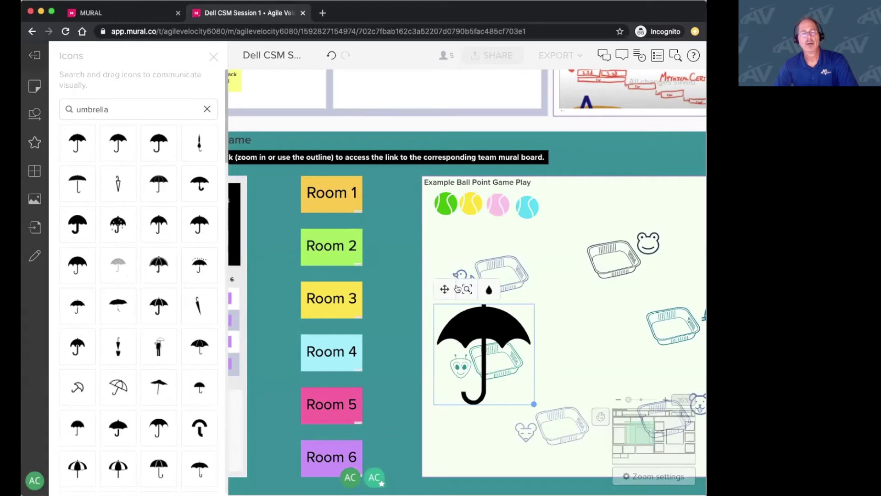
Color the umbrella icon purple and shift it onto the edge of the game play area nearest the room labels
left_click(490, 289)
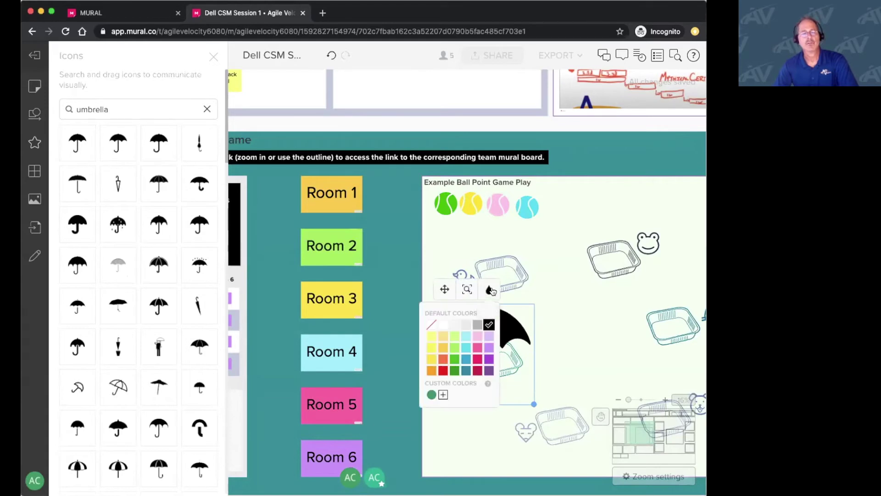
left_click(488, 348)
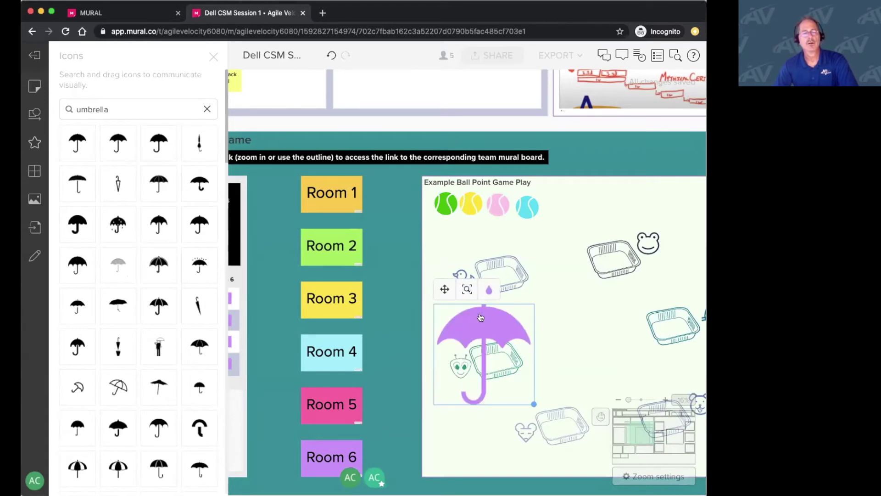
left_click_drag(470, 314, 413, 302)
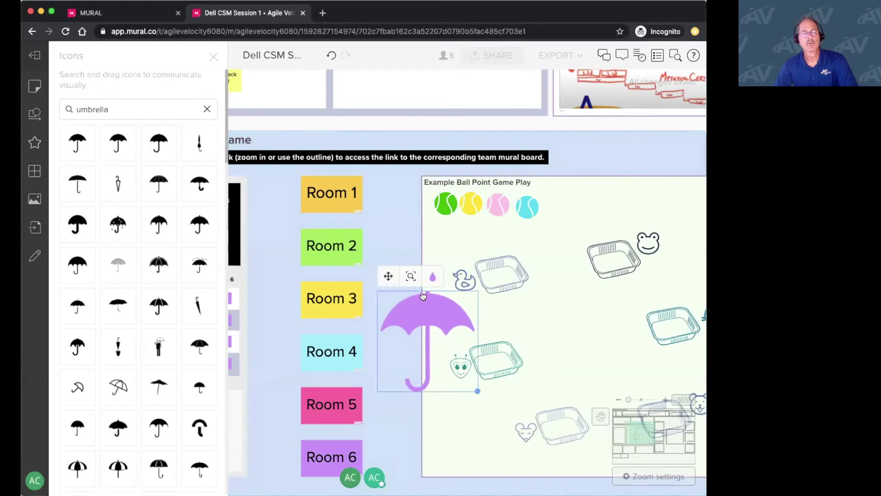
Check the sources for importing images, close the import dialog, and move the umbrella up beside the Room 2 and Room 3 labels
left_click(31, 197)
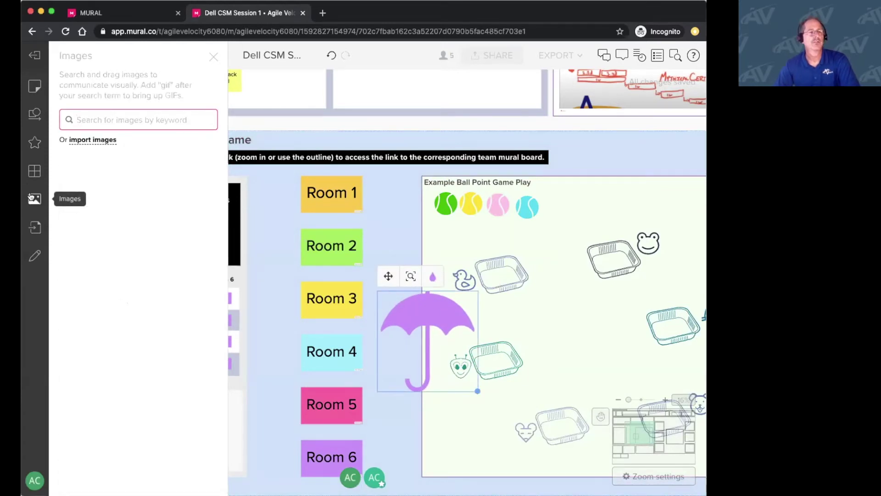
left_click(89, 139)
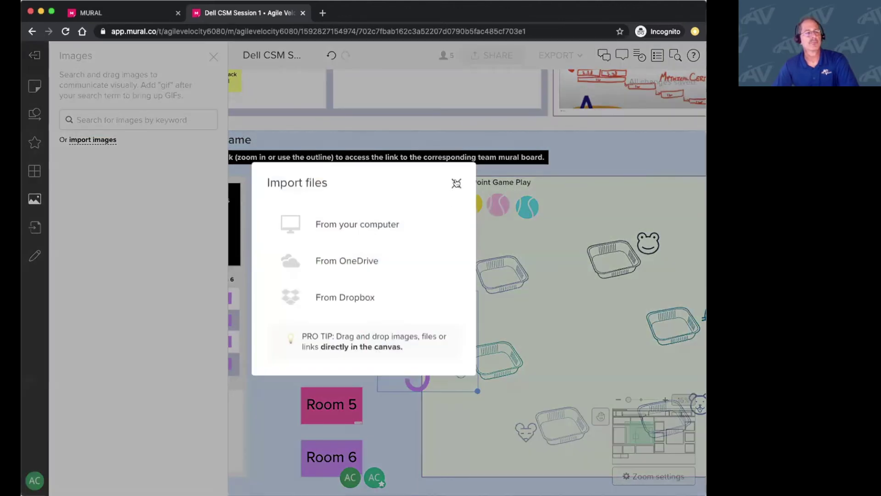
left_click(456, 183)
left_click_drag(424, 316, 473, 224)
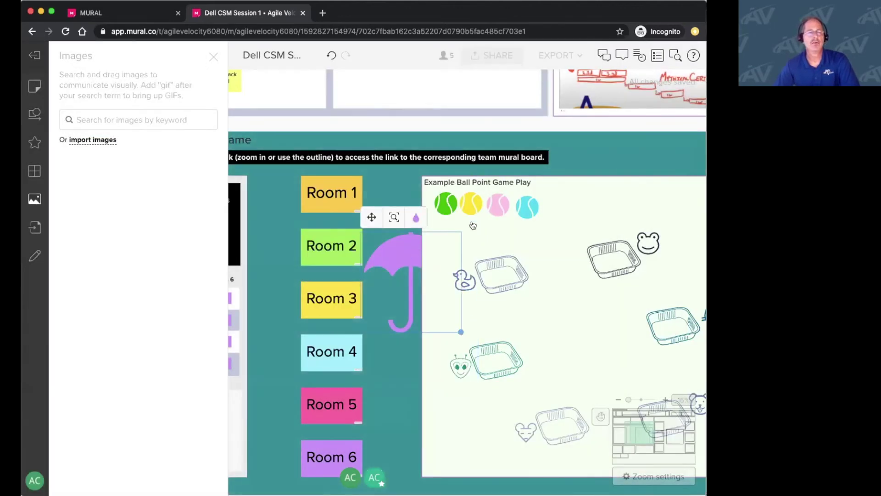
Add two blank yellow 3x3 sticky notes, one in the middle of the game play area and one above the frog's tray
left_click(35, 86)
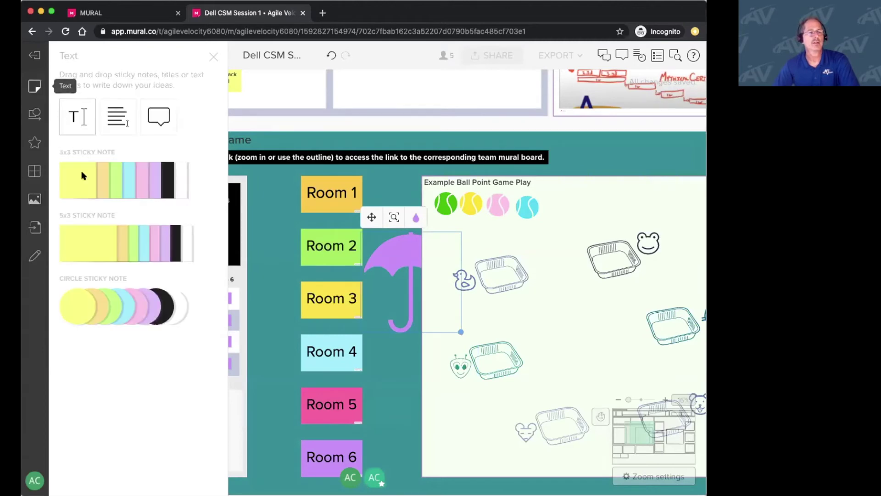
left_click_drag(85, 182, 554, 311)
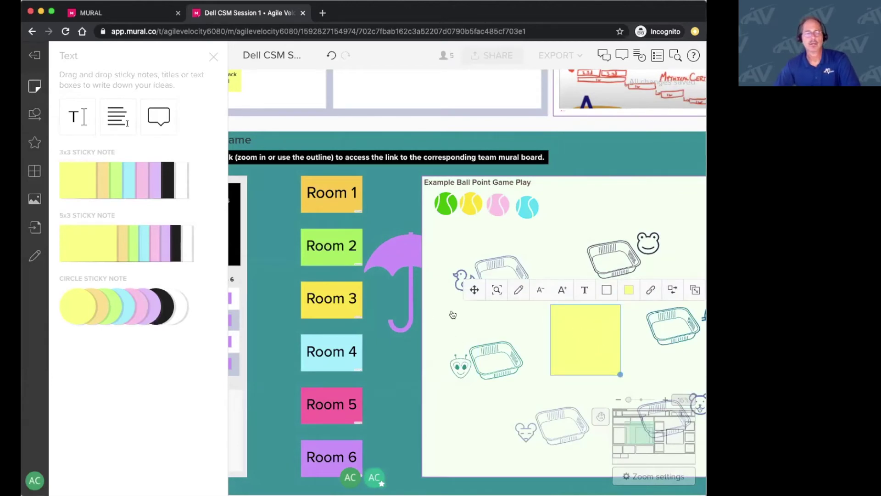
double_click(595, 206)
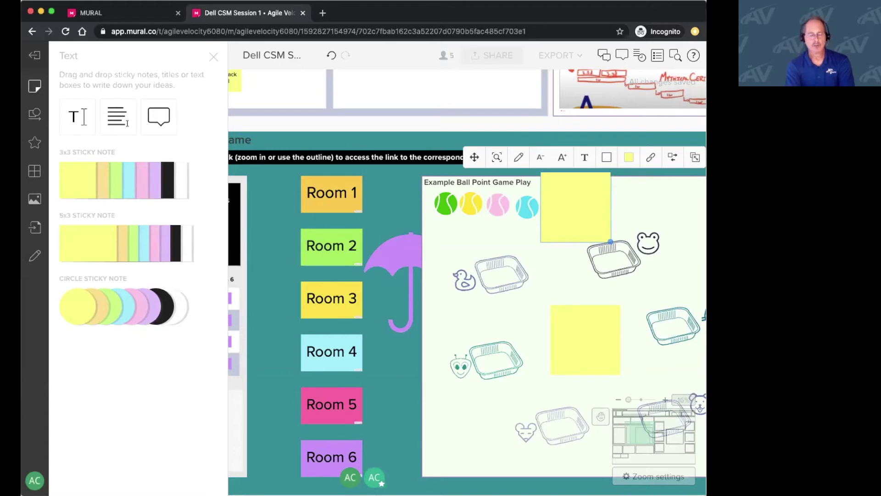
Write "Typing" on the sticky note above the frog's tray, followed by "New line, automatic line wrpas." on a new line
type("ping")
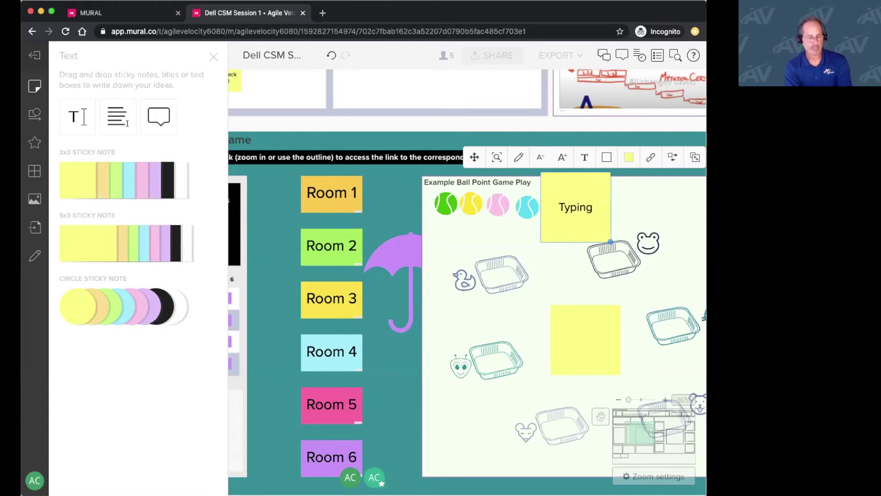
key("Return")
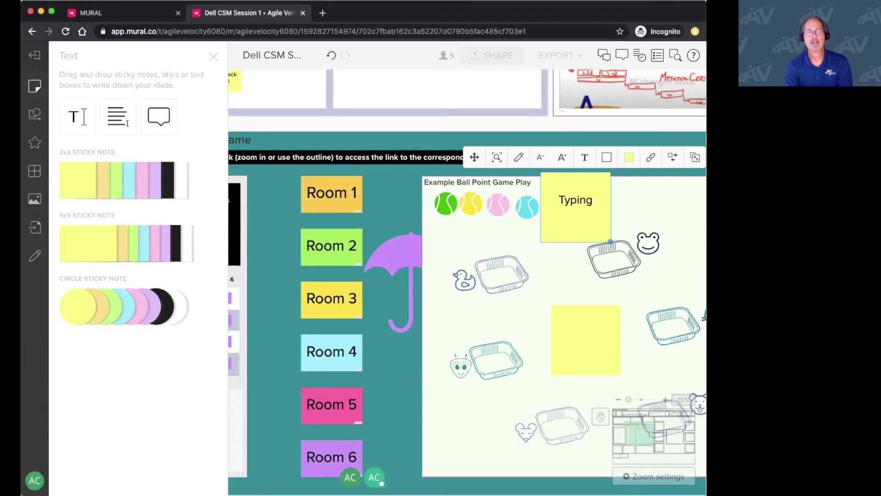
type("New line")
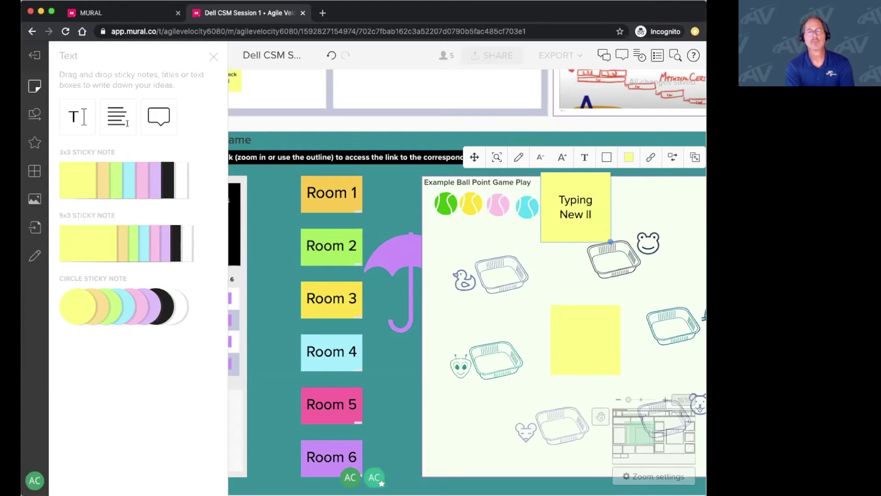
key("BackSpace")
key("BackSpace")
key("BackSpace")
type("ine")
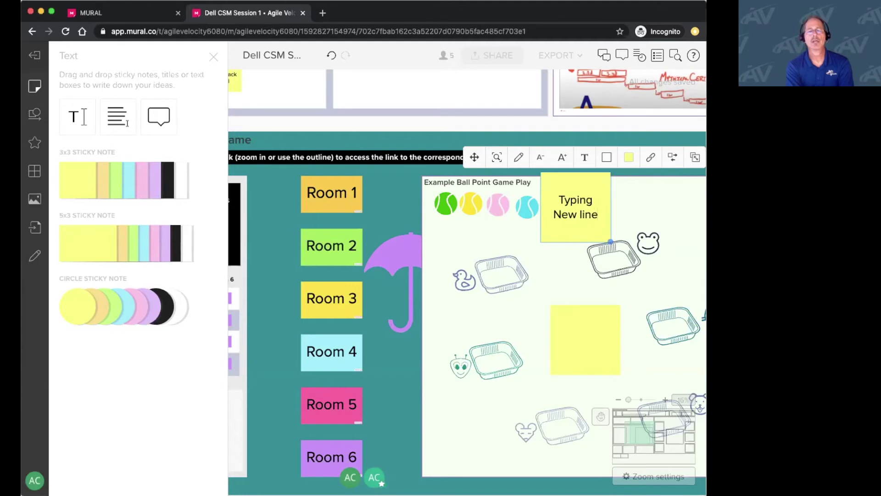
type(", automatic lik")
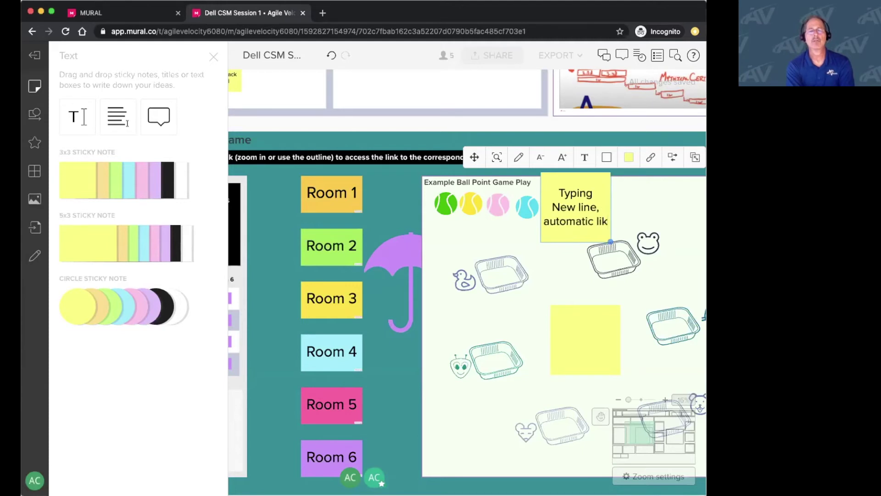
key("BackSpace")
type("ne wrap")
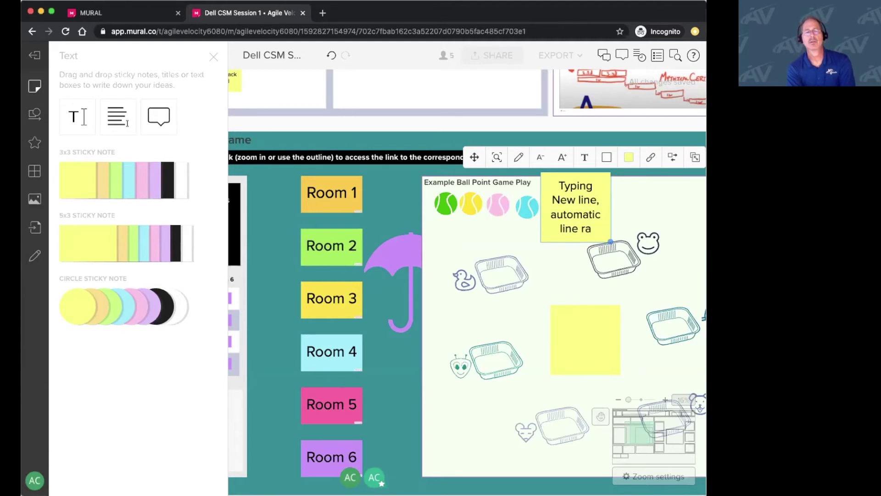
key("BackSpace")
key("BackSpace")
key("BackSpace")
type("rpas.")
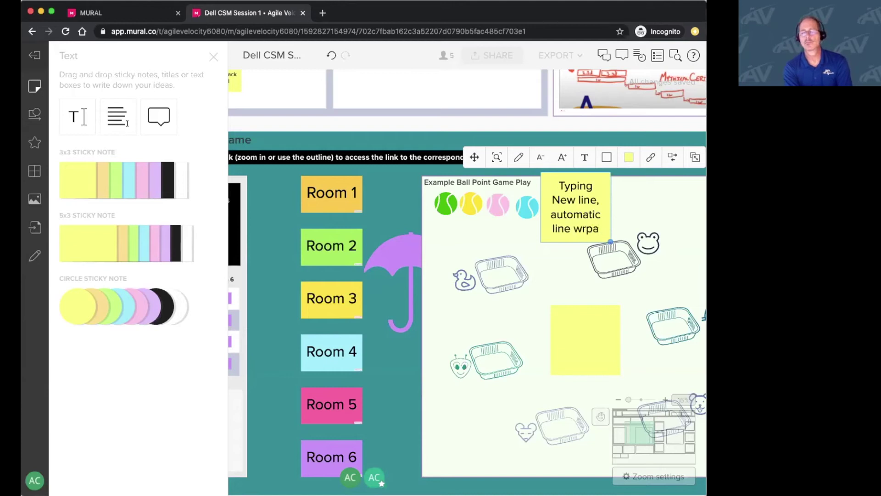
left_click(626, 217)
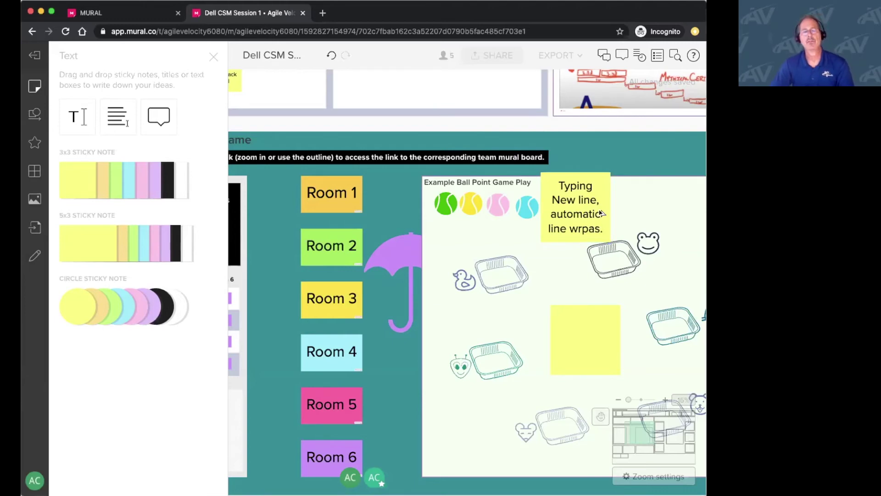
Duplicate the "Typing" sticky note twice, placing the copies over and beside the frog's tray
left_click_drag(598, 217, 647, 237)
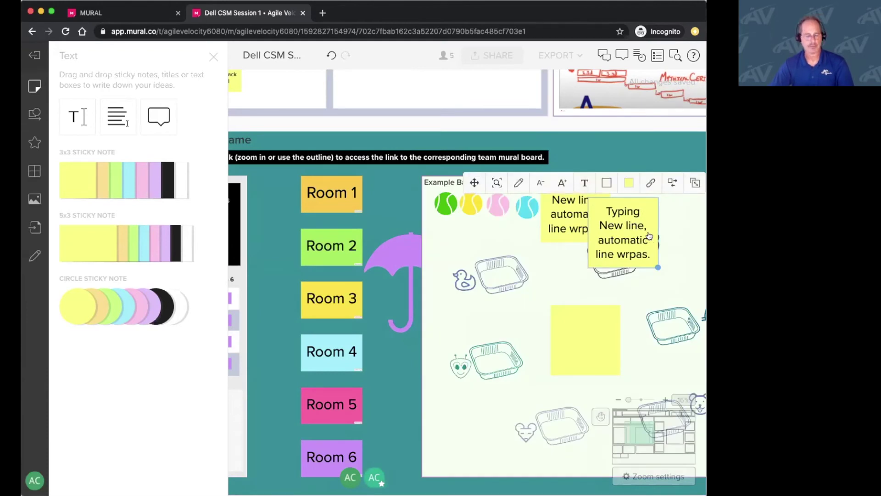
key("super+d")
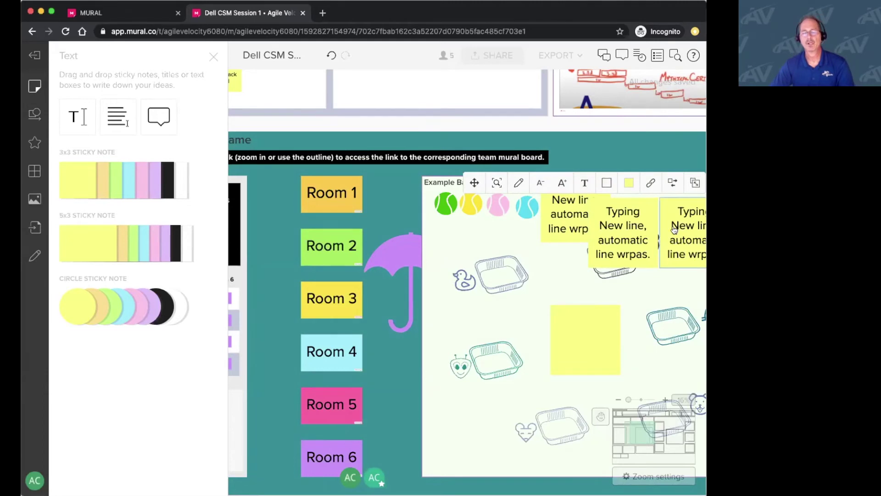
Delete the blank sticky note and all three "Typing" sticky notes from the game play area
left_click(588, 342)
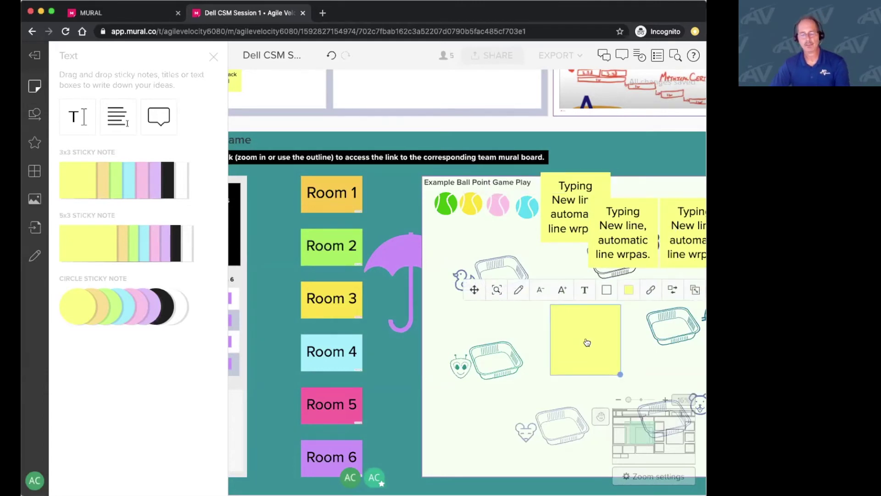
key("Delete")
left_click(569, 218)
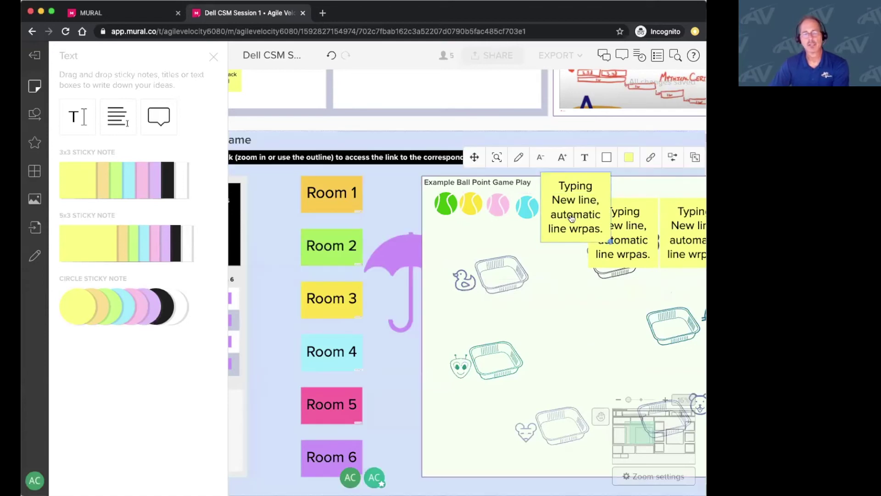
key("Delete")
left_click(618, 228)
key("Delete")
left_click(675, 228)
key("Delete")
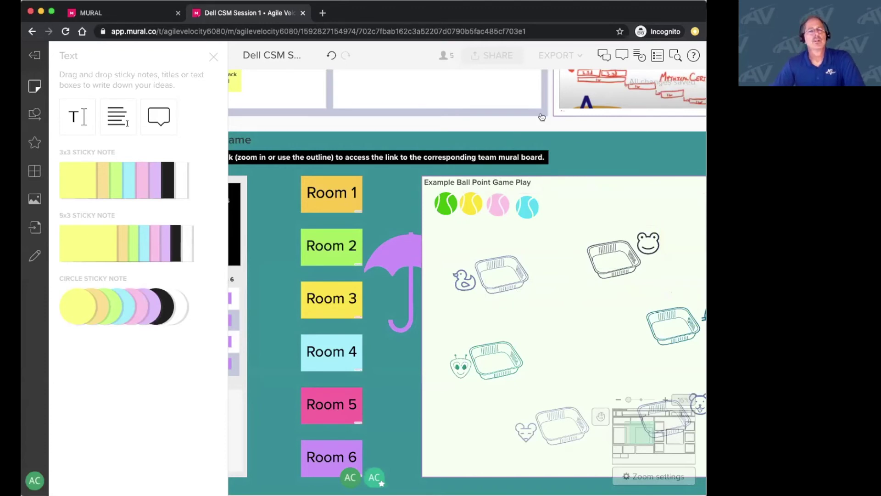
Undo the recent sticky note changes, and delete the "Typing" note between the duck's and frog's trays
key("super+z")
key("super+z")
key("super+z")
key("super+z")
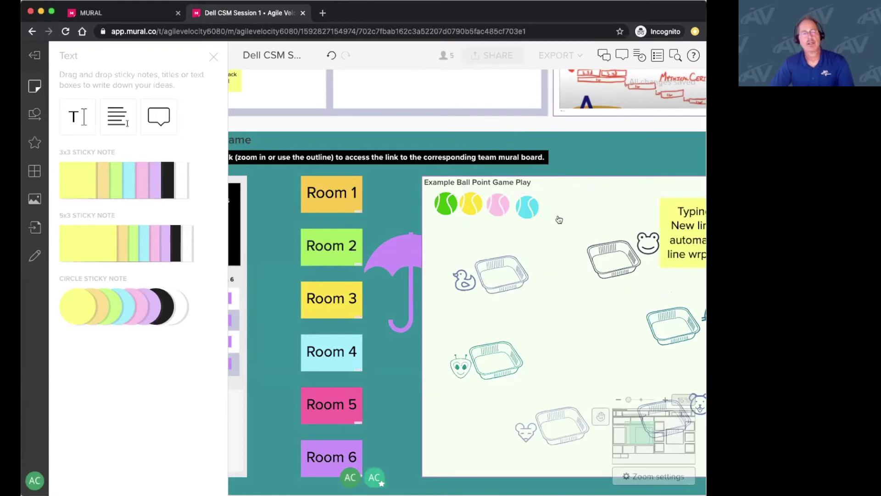
key("super+z")
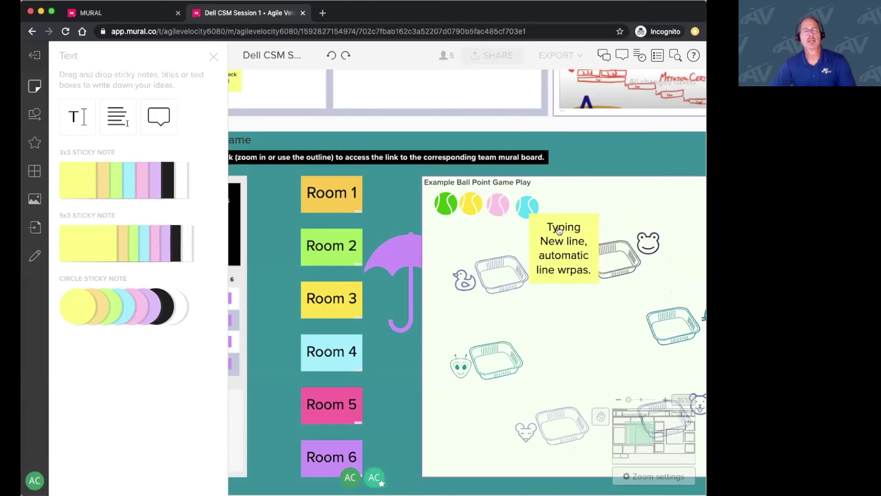
left_click(559, 229)
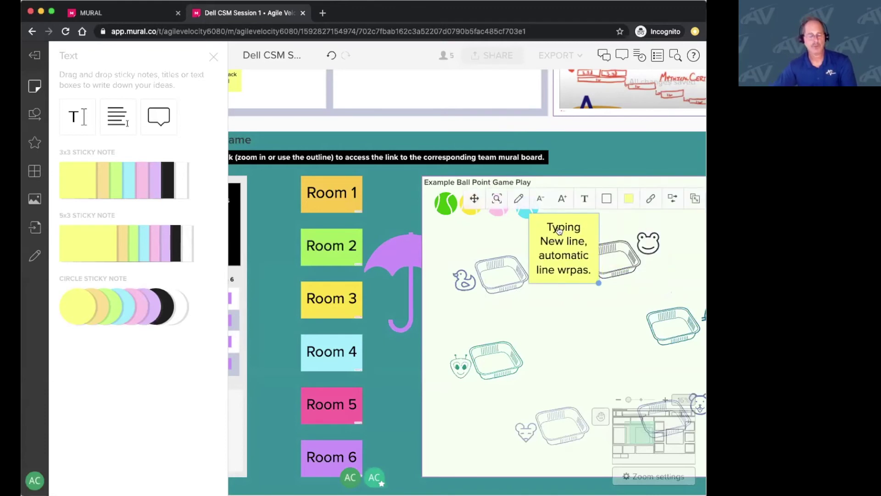
key("BackSpace")
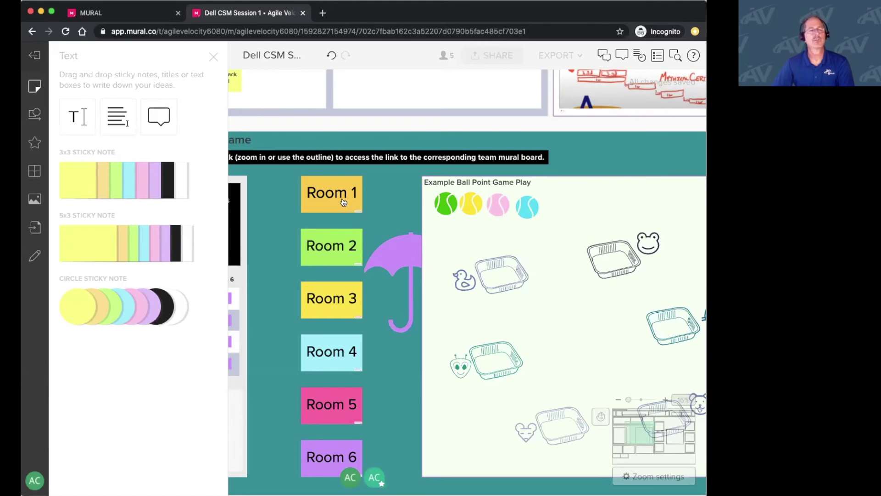
Move the purple umbrella icon so it partly overlaps the Room 2 and Room 3 labels
left_click(407, 254)
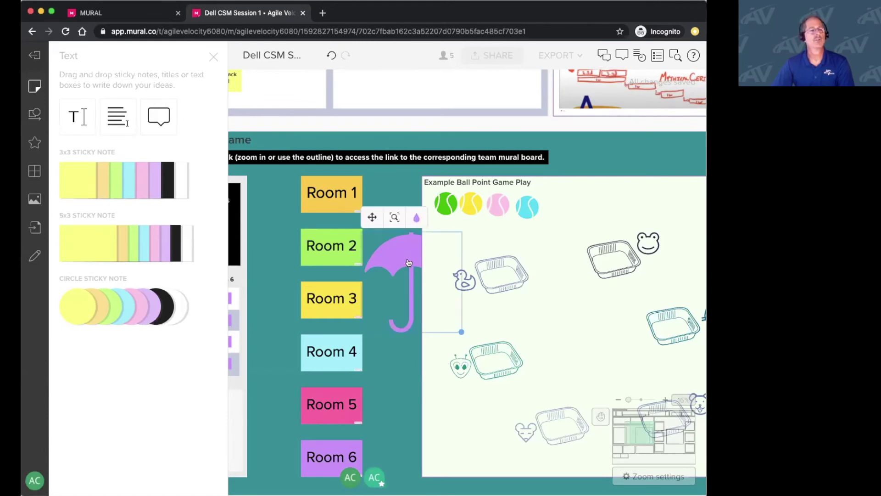
left_click_drag(404, 259, 362, 264)
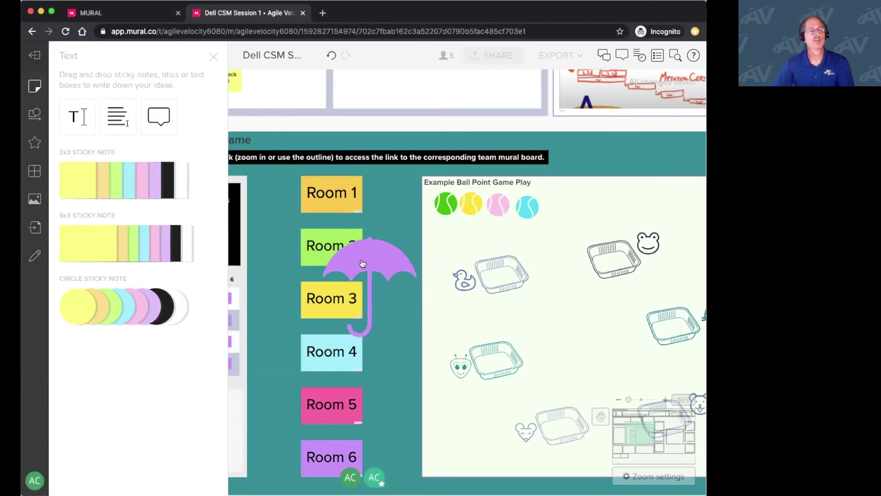
left_click(34, 87)
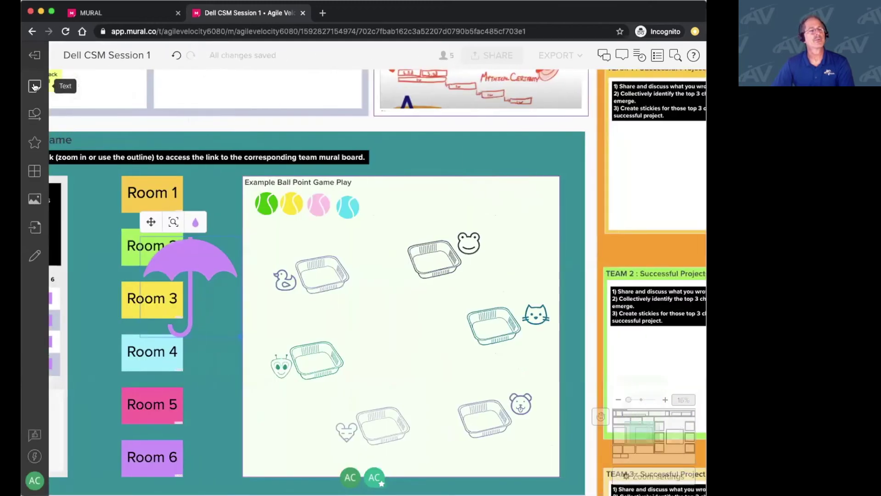
left_click(34, 87)
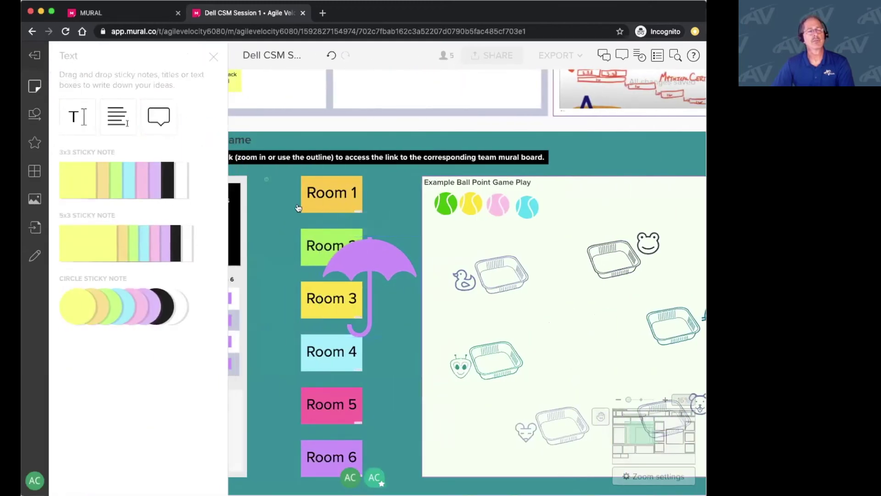
Place a new comment on the purple umbrella icon and enter "type comment" as its text
key("c")
left_click(371, 257)
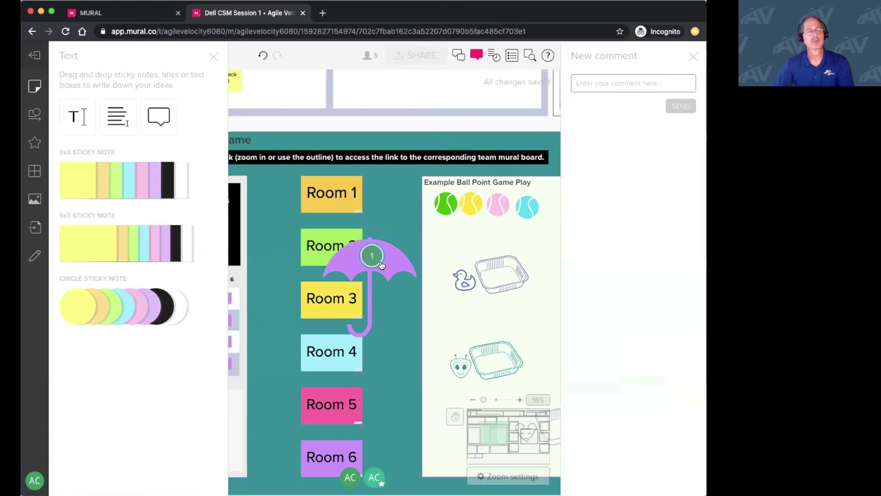
left_click(599, 85)
type("type comment")
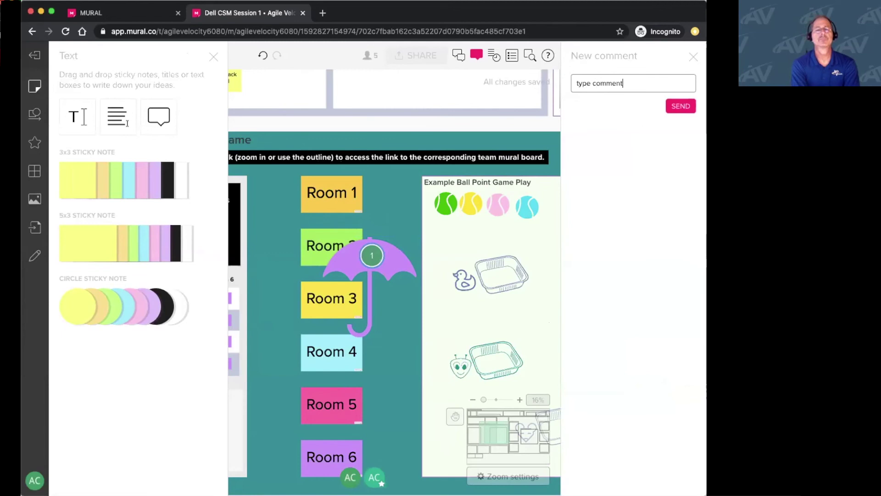